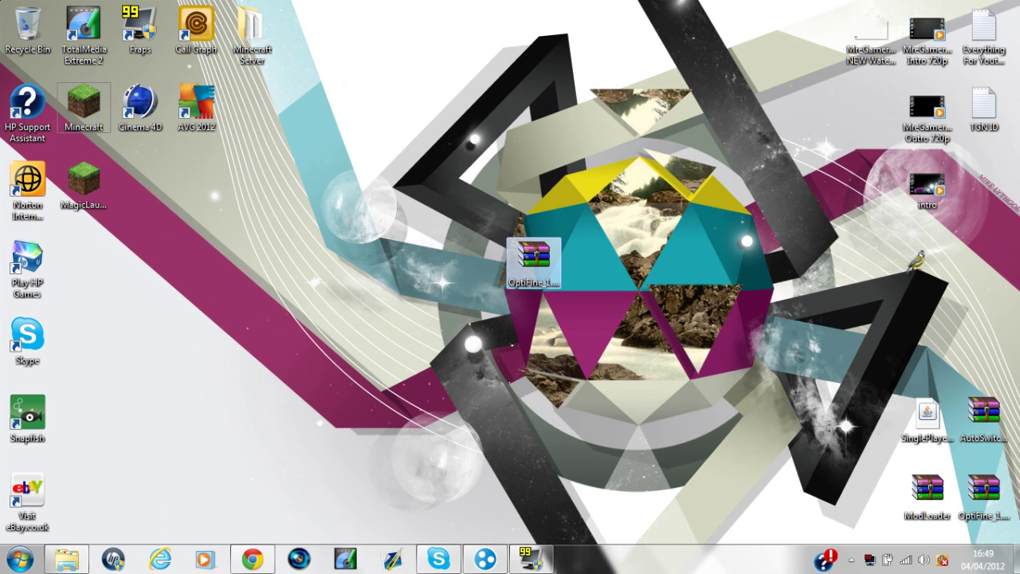
Check the OptiFine_1.2.5_HD_A2 zip's full name on the desktop, then start the Minecraft launcher
click(536, 252)
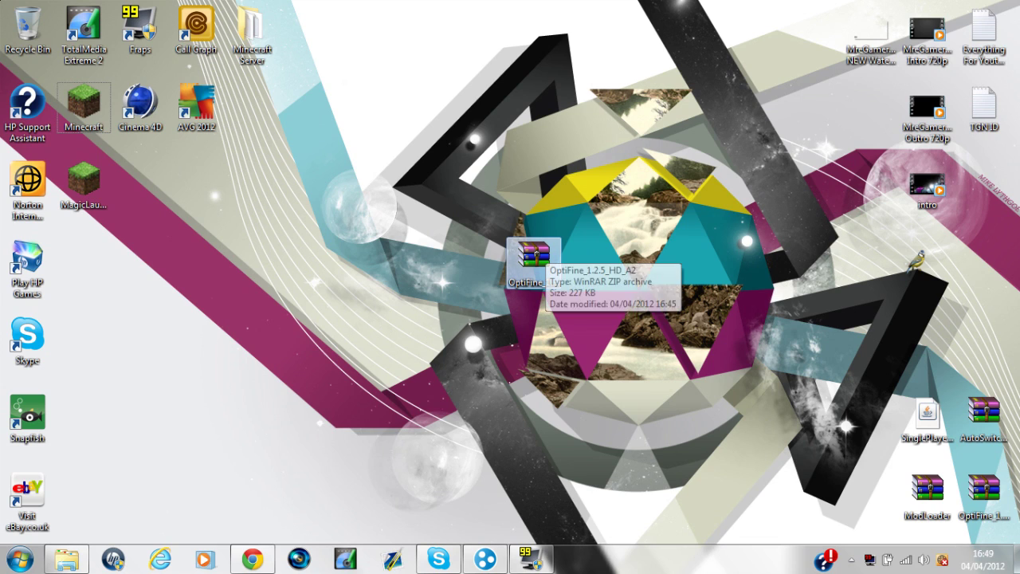
click(534, 253)
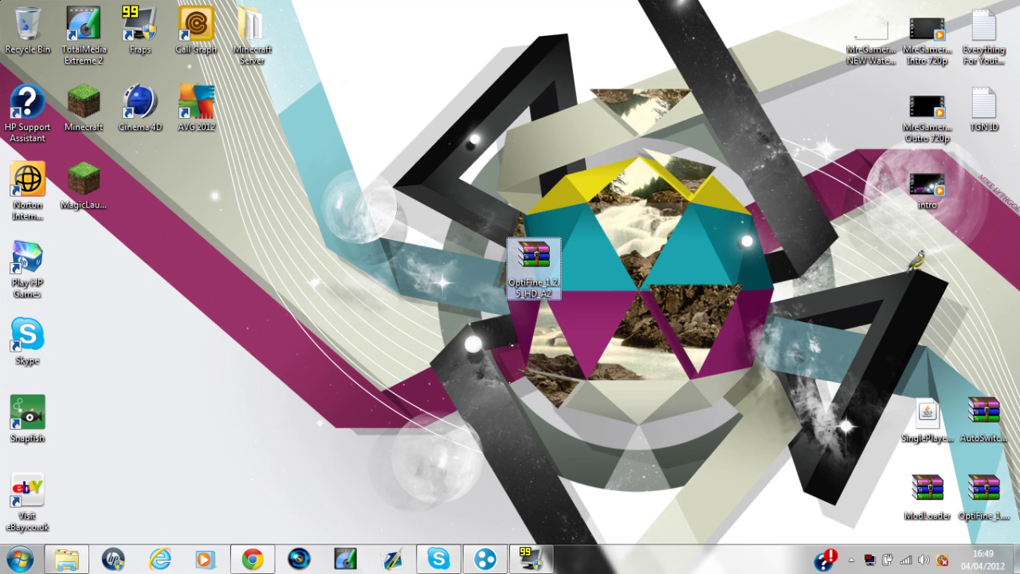
click(84, 104)
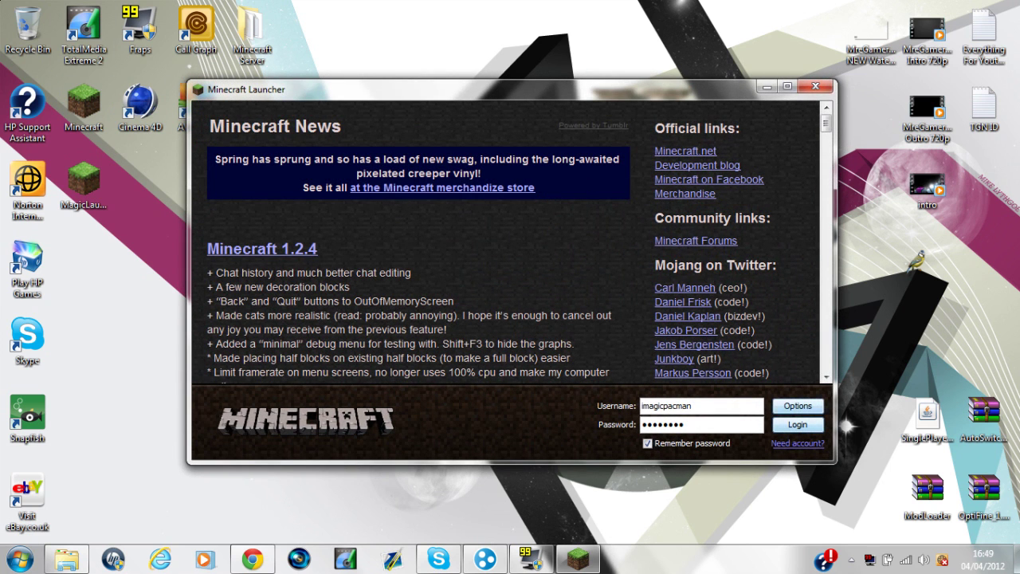
Enable Force update in the launcher options and log in so the game re-downloads
click(797, 405)
click(542, 267)
click(611, 314)
click(796, 406)
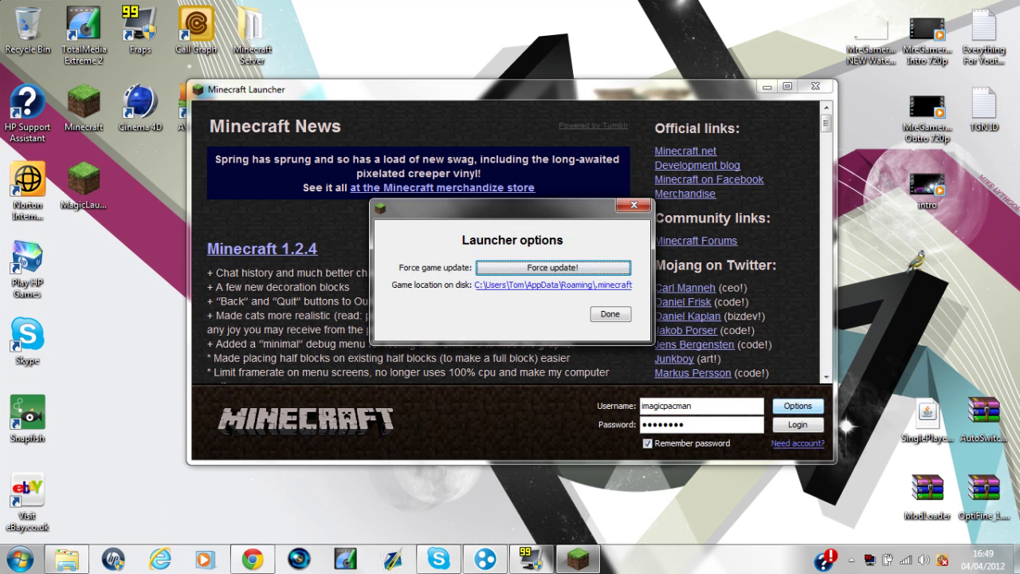
click(610, 314)
click(797, 424)
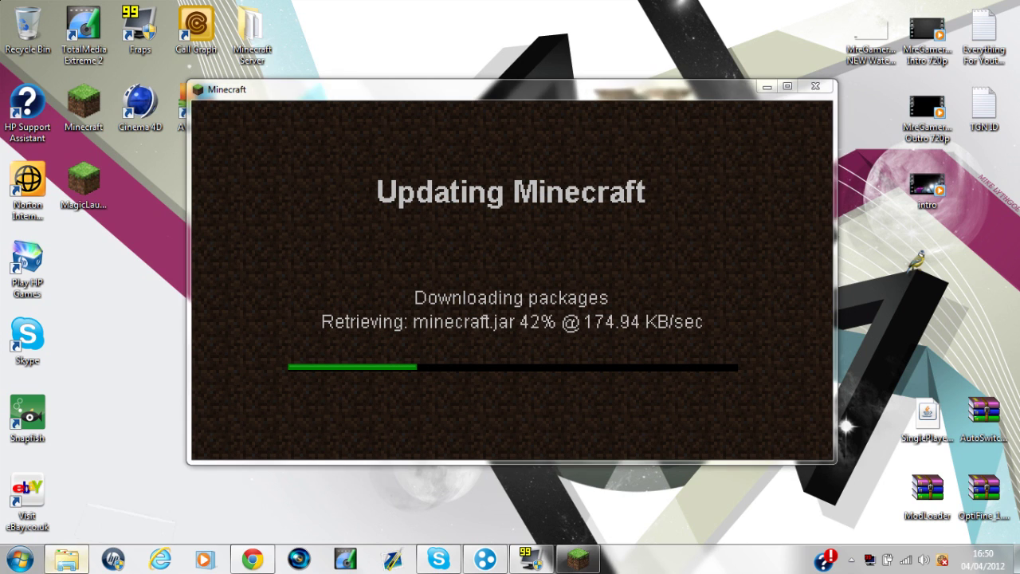
Close the .minecraft bin folder window and switch to the OptiFine forum thread in Chrome
key(alt+Tab)
key(alt+F4)
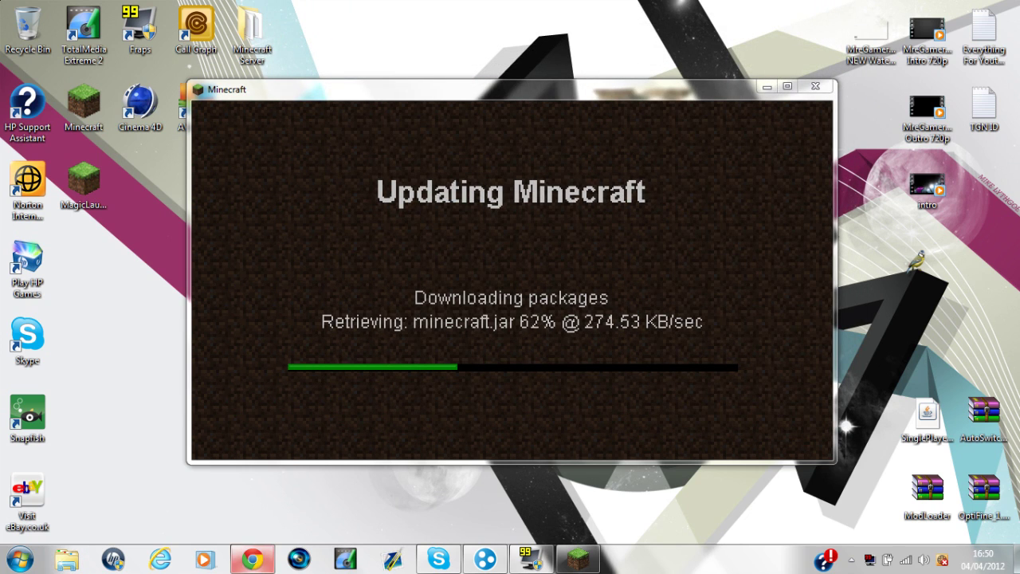
click(253, 558)
mouse_move(1016, 195)
mouse_down()
mouse_move(1016, 75)
mouse_move(1015, 139)
mouse_up()
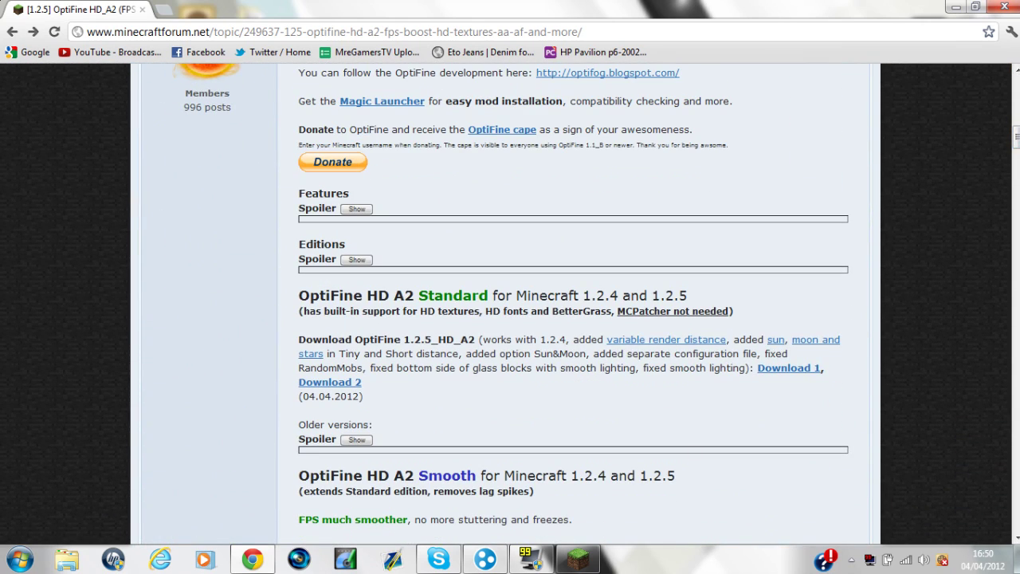
Locate the OptiFine HD A2 Standard heading and its 1.2.5 download paragraph on the forum page
drag(339, 296, 592, 296)
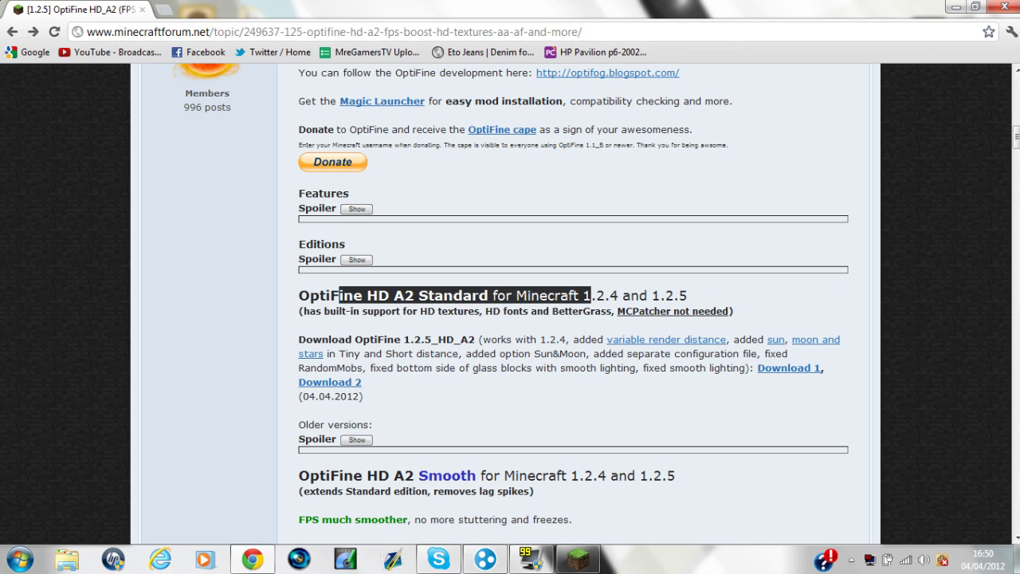
click(591, 296)
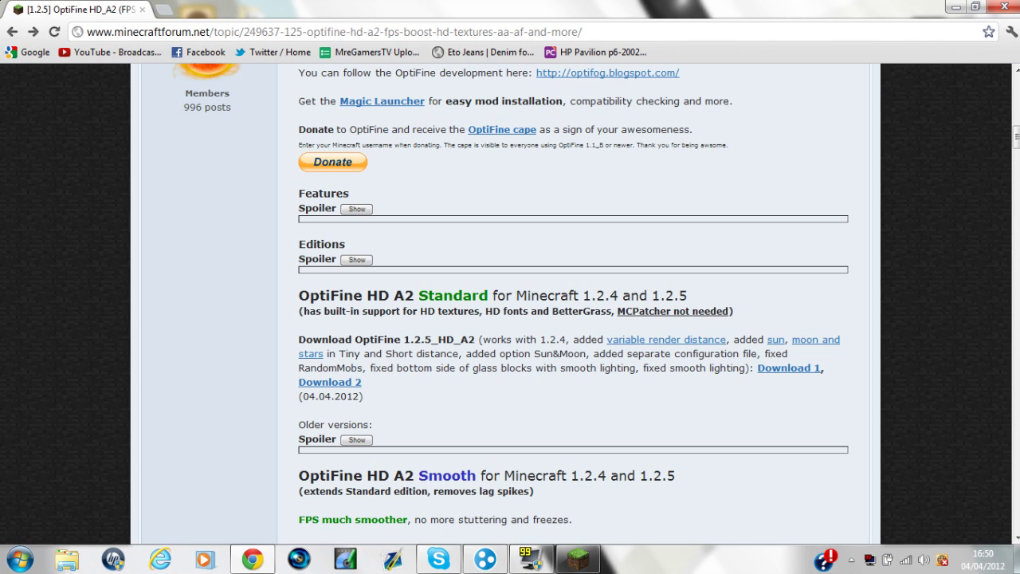
drag(432, 353, 362, 396)
click(575, 367)
Follow Download 1 past the ad to OptiFine_1.2.5_HD_A2.zip, cancel saving, and minimize Chrome
key(Return)
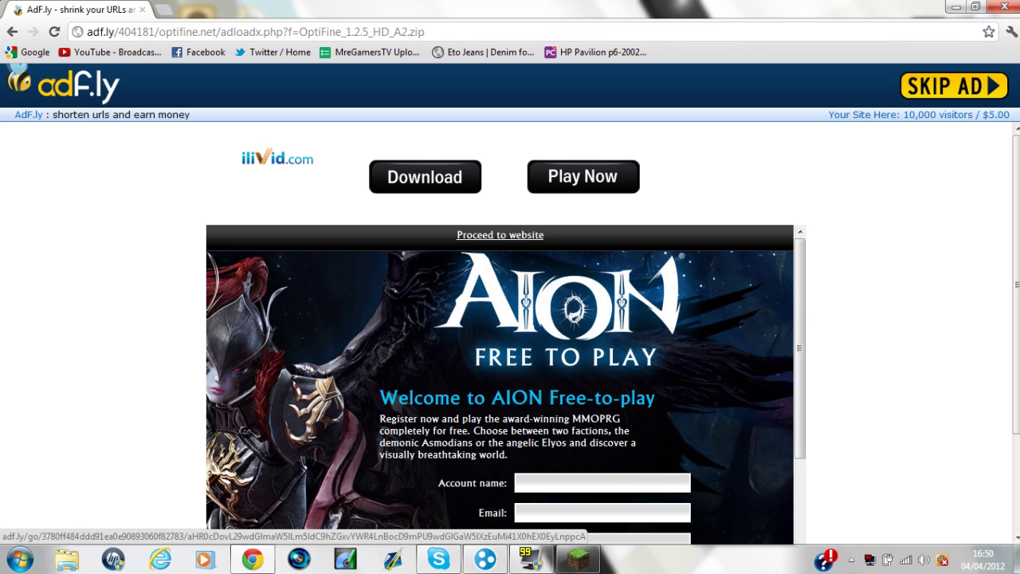
click(954, 85)
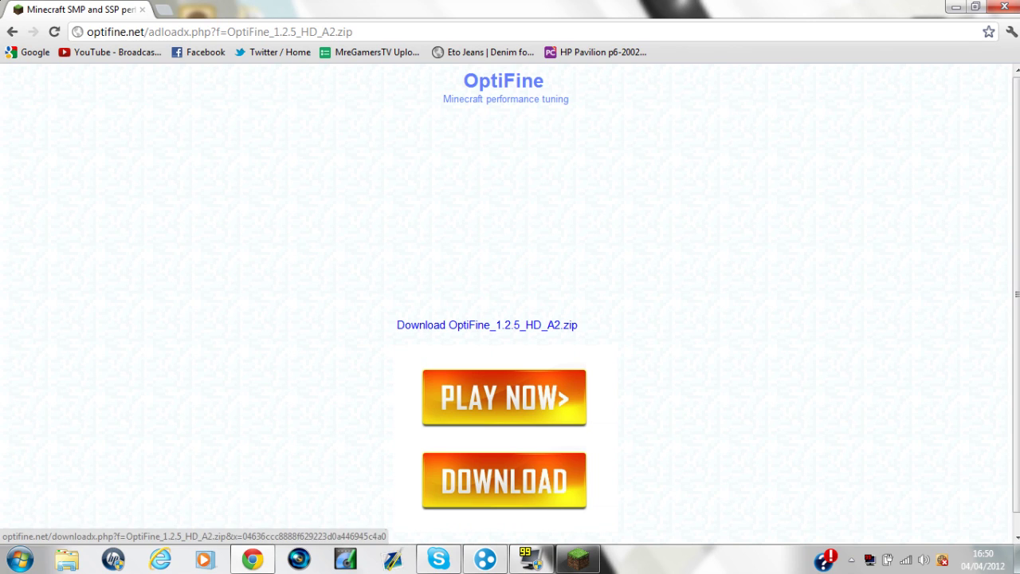
click(487, 324)
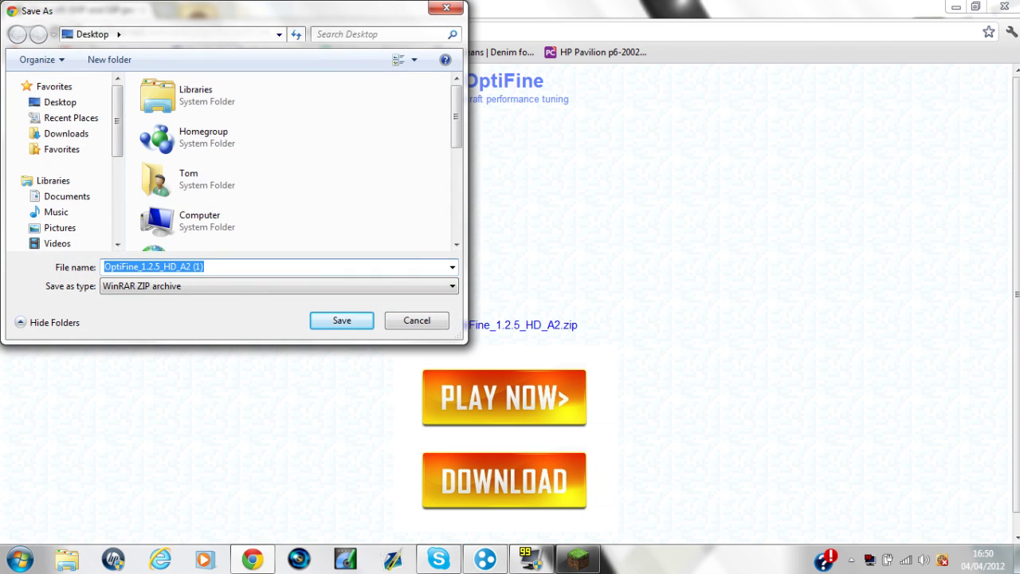
click(446, 7)
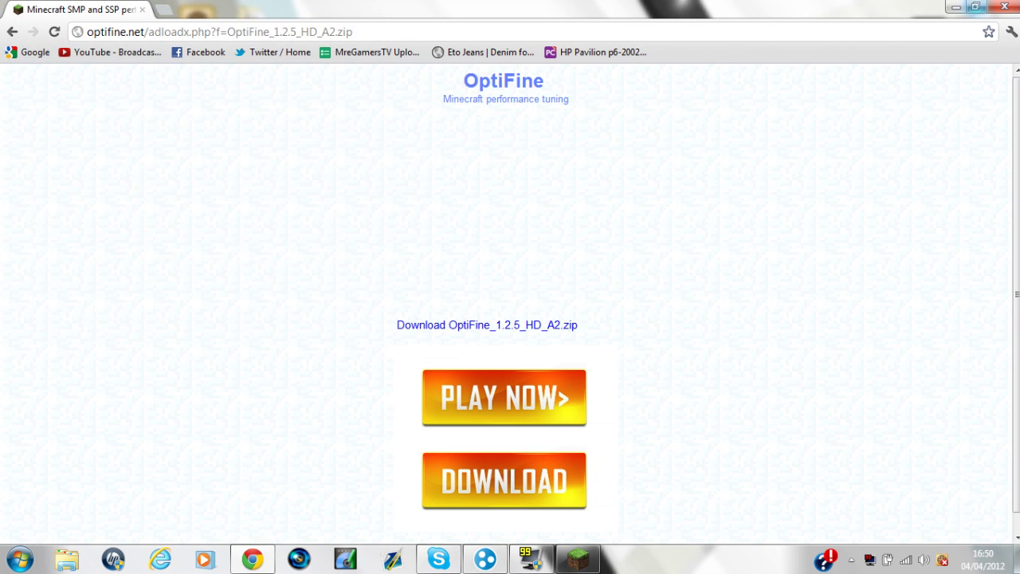
click(955, 7)
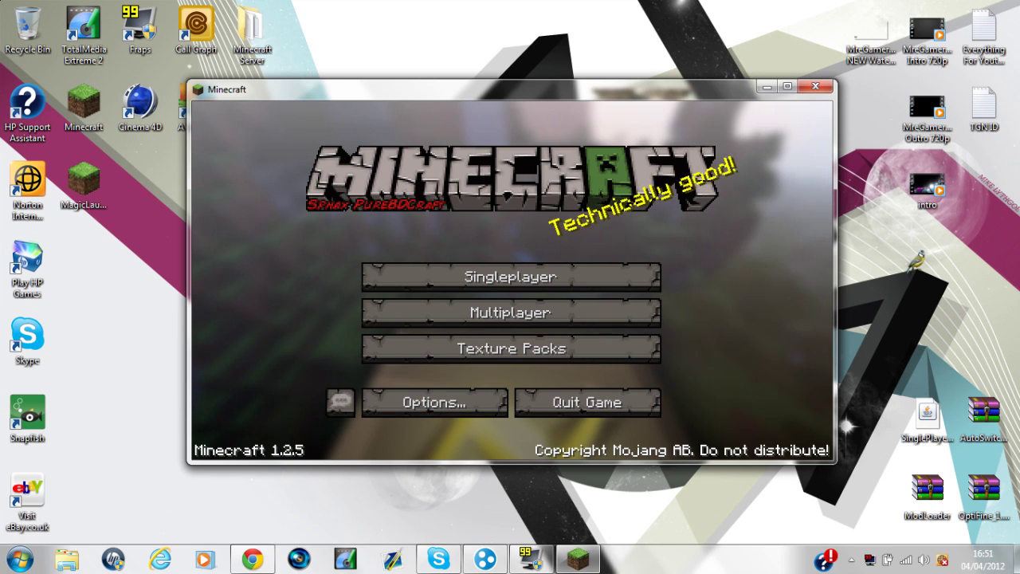
Review Minecraft 1.2.5's stock Video Settings, close the game, and reposition the OptiFine archive
click(434, 401)
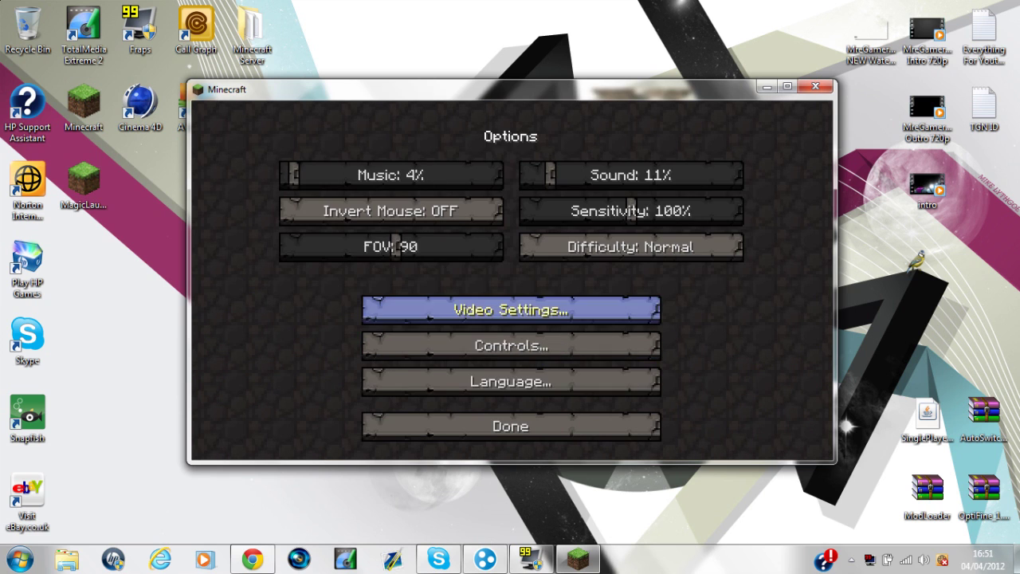
click(510, 309)
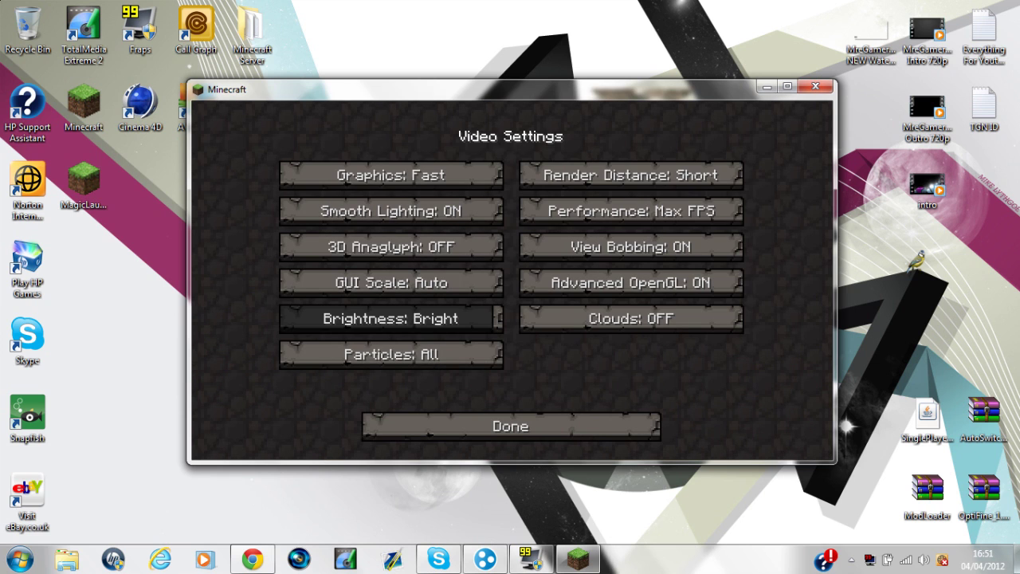
click(814, 86)
drag(983, 486, 533, 263)
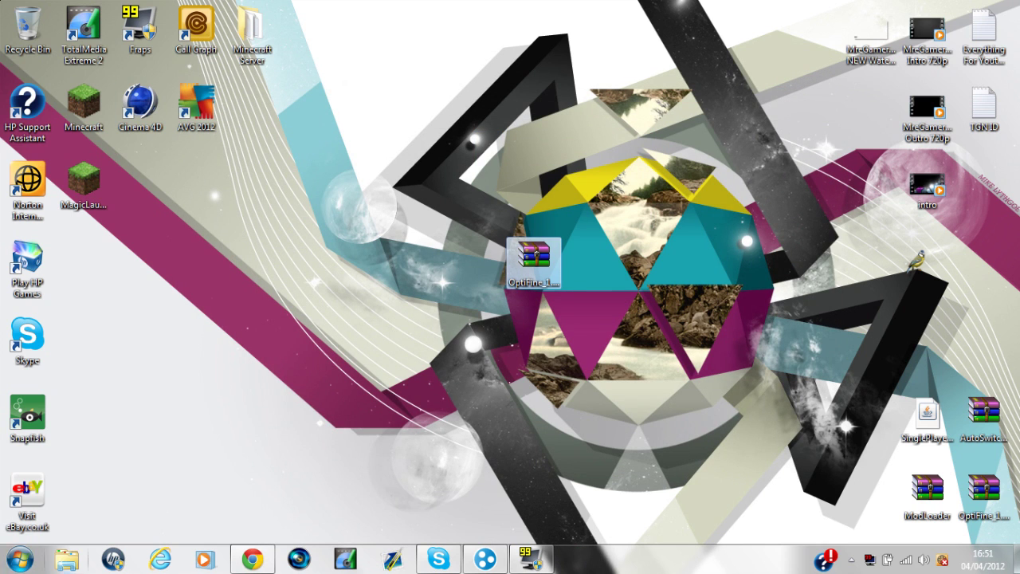
Open the Run dialog via Start search and go to %AppData%/.minecraft
click(20, 560)
text(run)
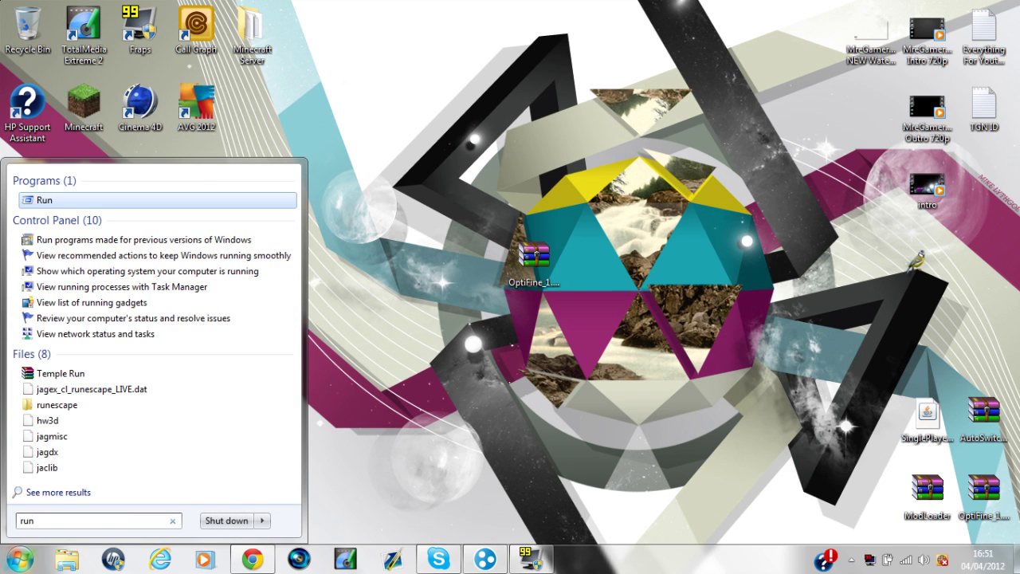
key(Return)
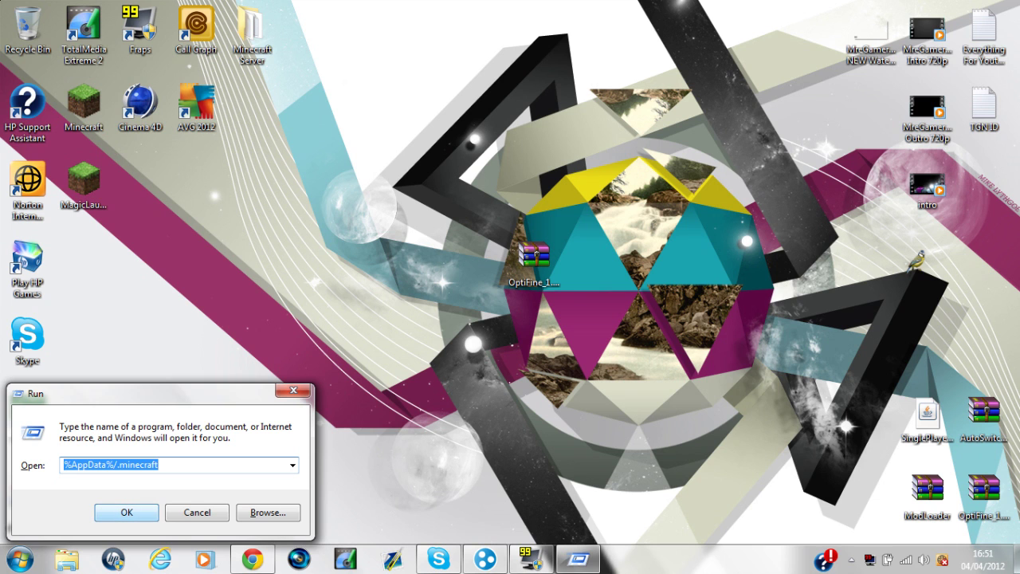
key(Return)
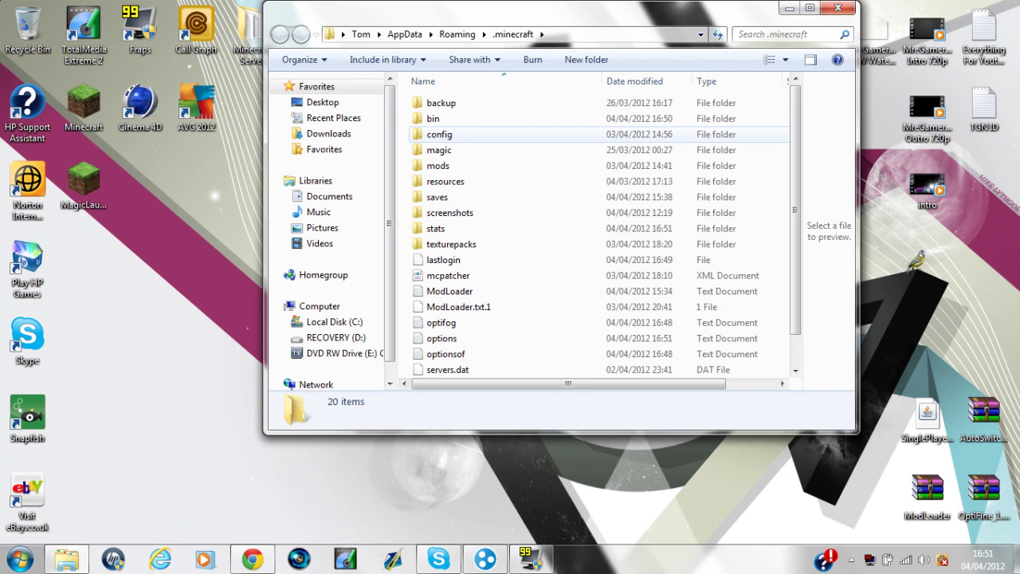
Open minecraft.jar from the bin folder with WinRAR archiver
double_click(434, 118)
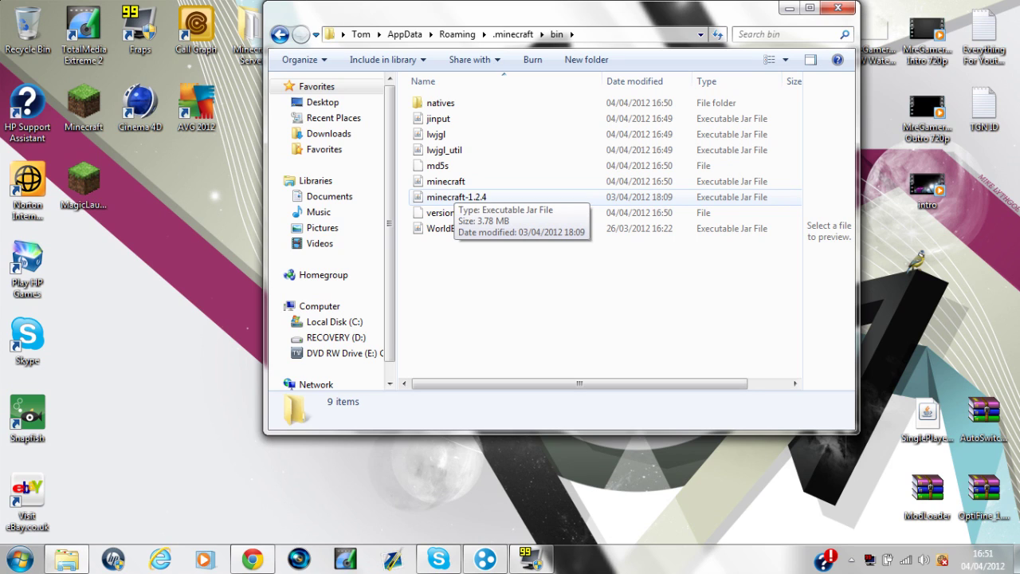
click(452, 197)
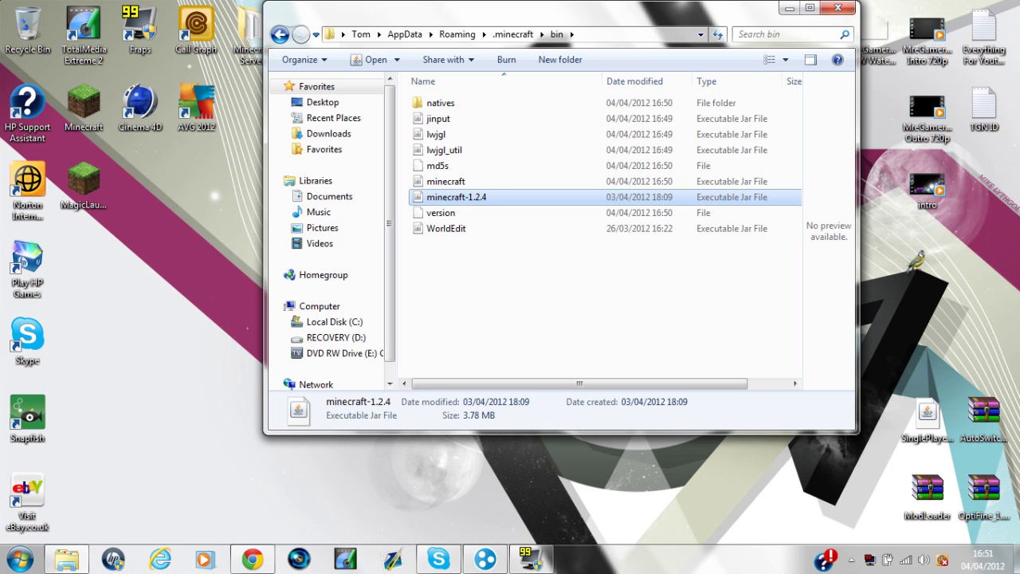
click(446, 182)
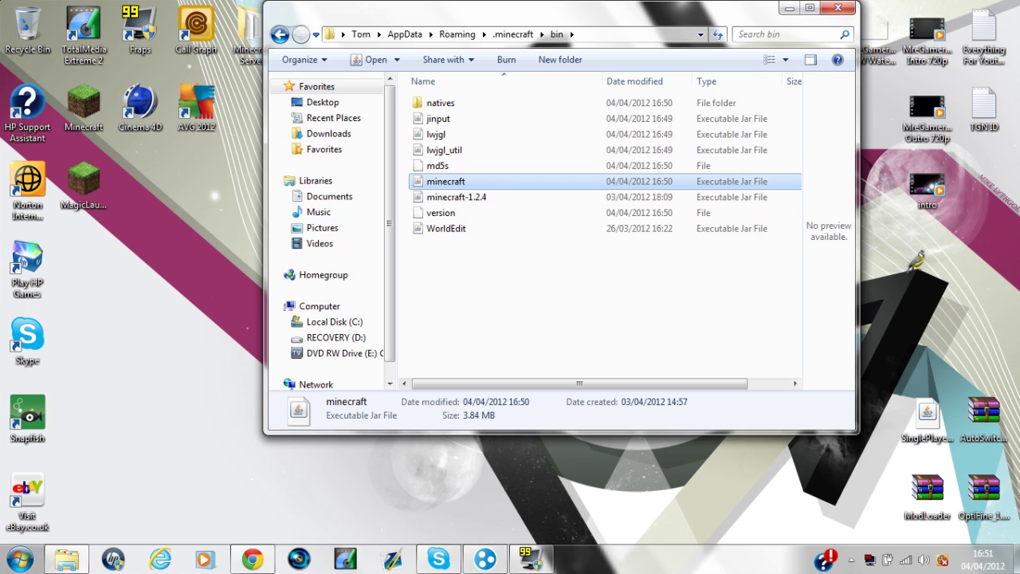
right_click(441, 182)
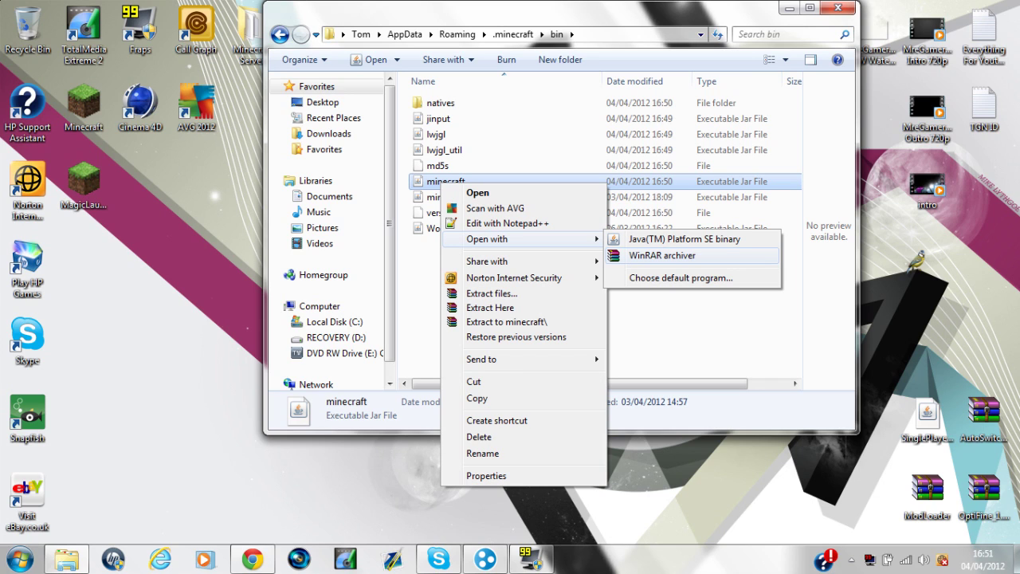
click(662, 255)
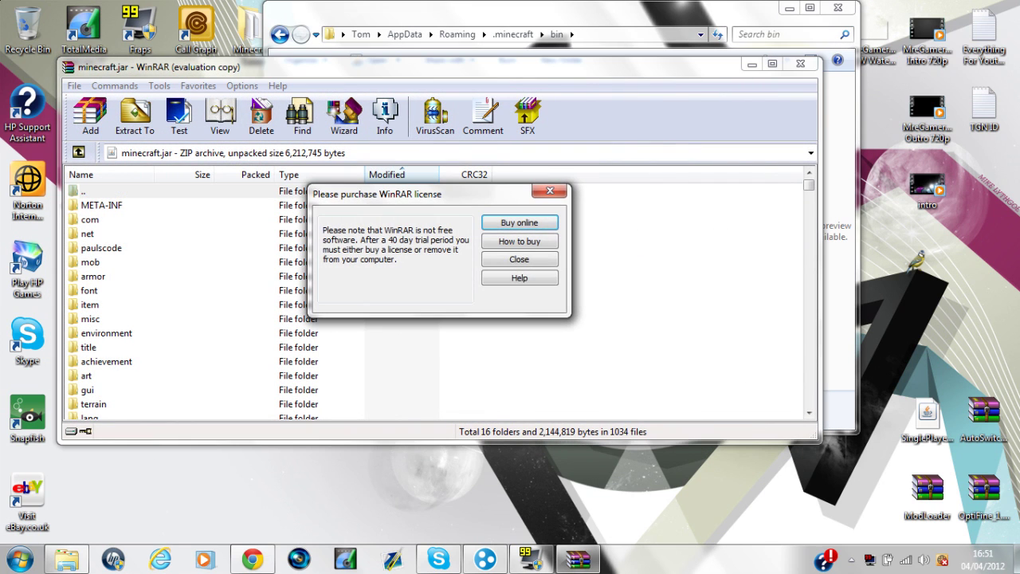
Delete the META-INF folder from minecraft.jar and minimize the archive window
key(Escape)
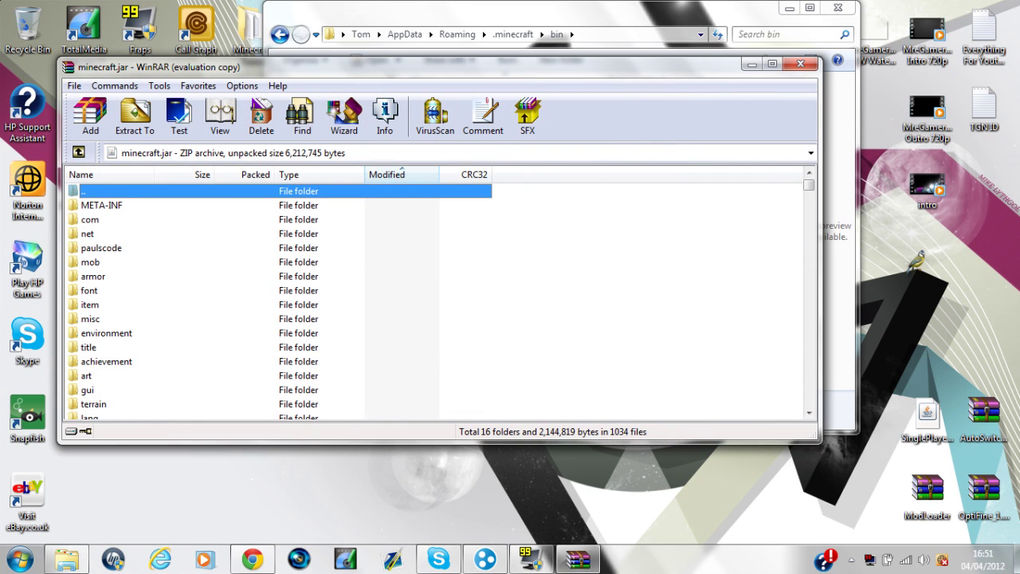
right_click(107, 205)
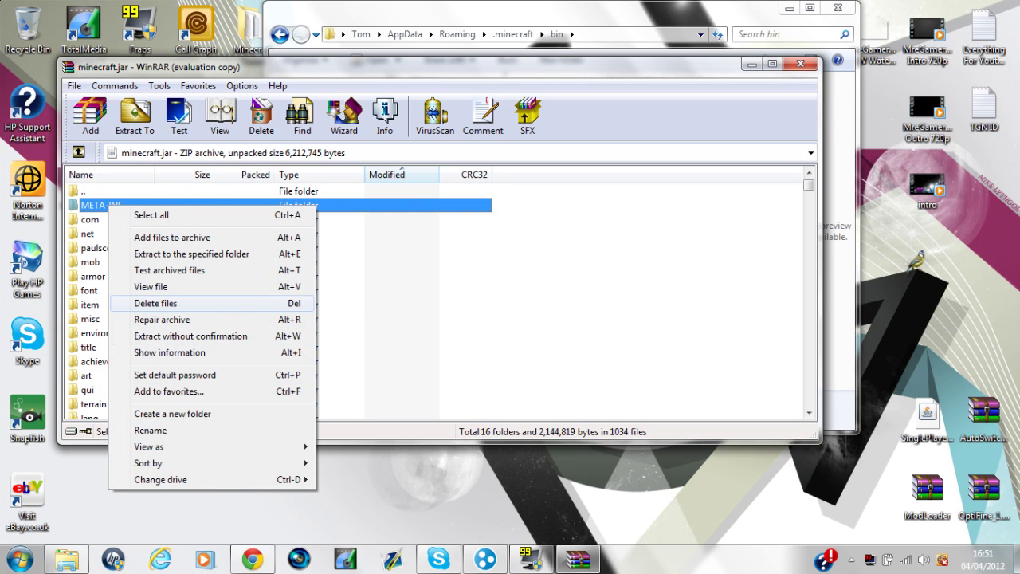
click(155, 303)
key(space)
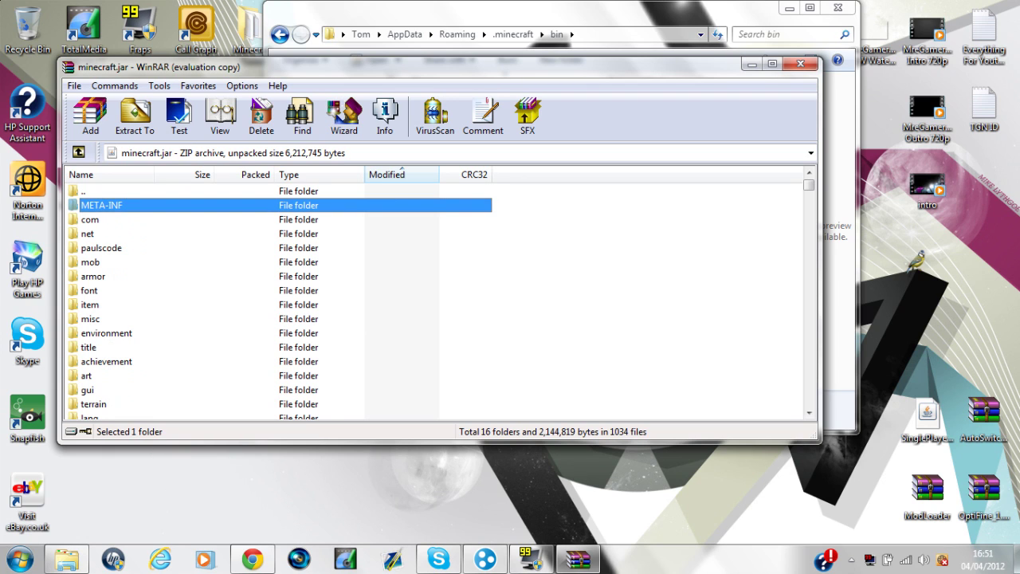
click(261, 115)
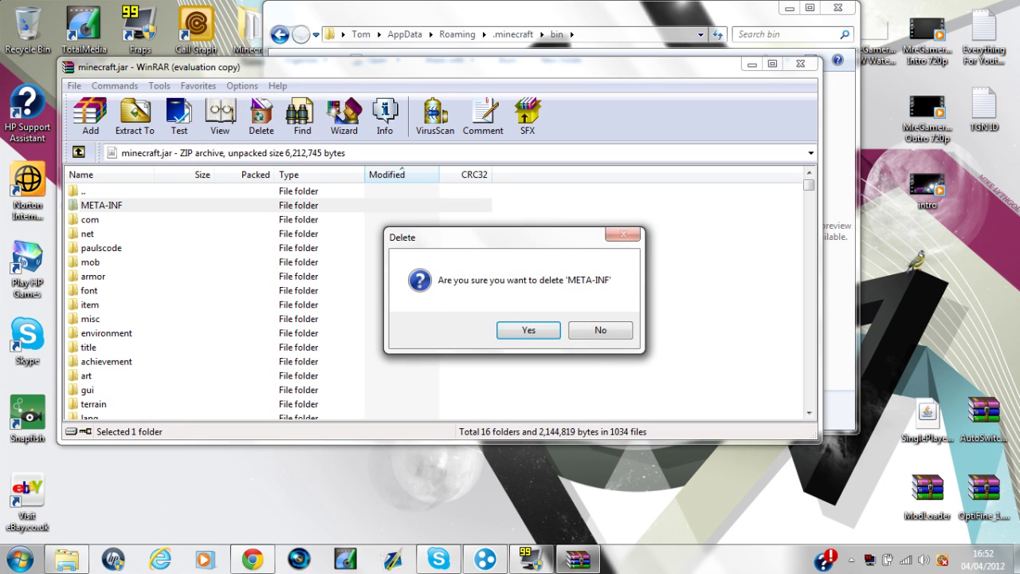
key(Return)
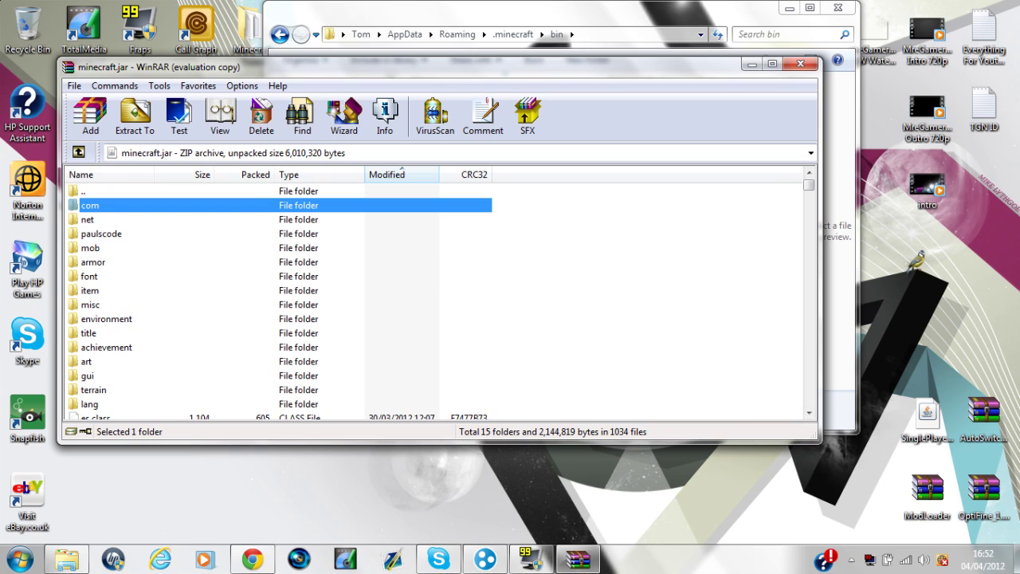
click(751, 64)
Open the OptiFine_1.2.5_HD_A2 zip in WinRAR and select all 37 files
click(788, 8)
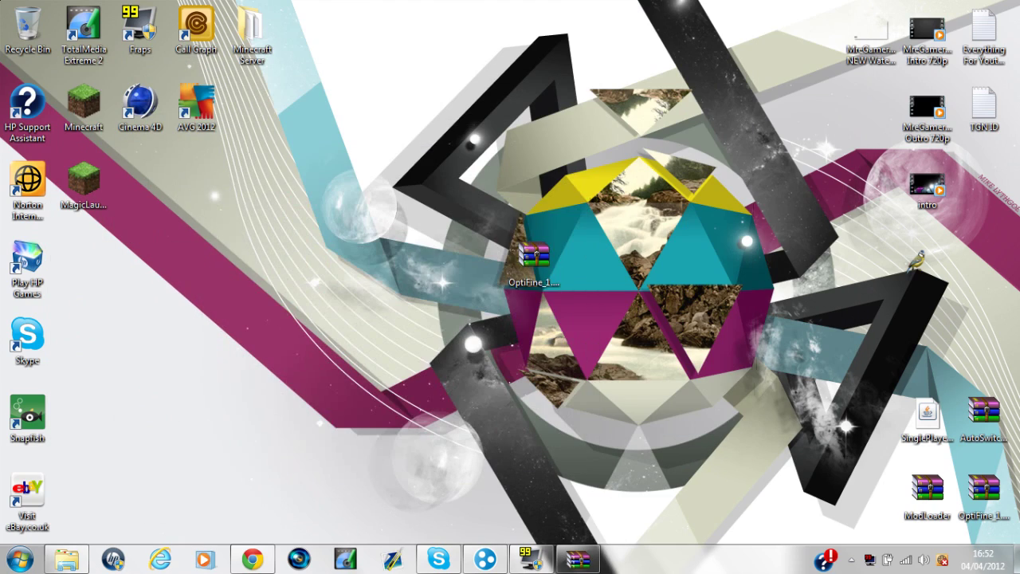
double_click(534, 253)
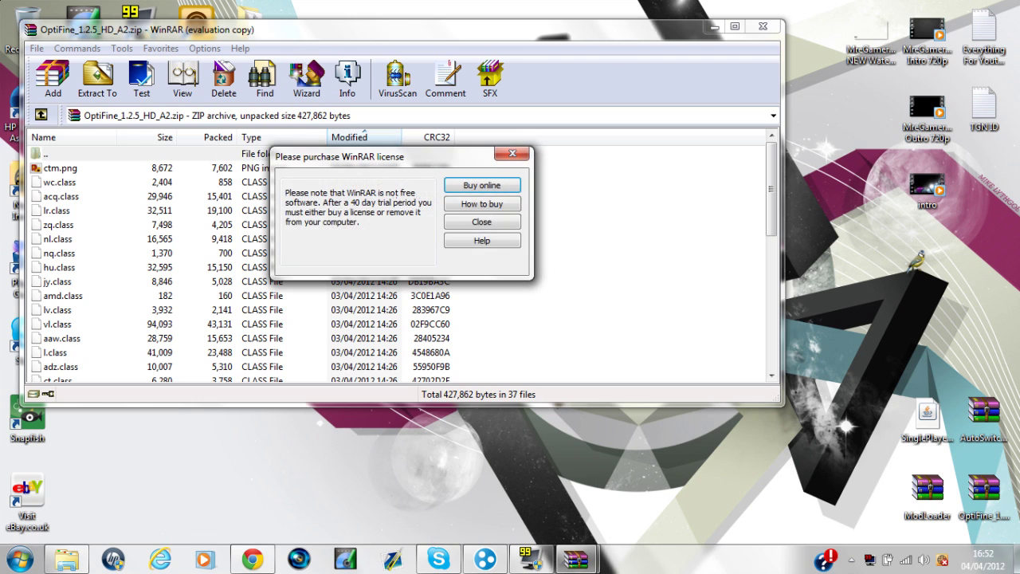
key(Escape)
key(w)
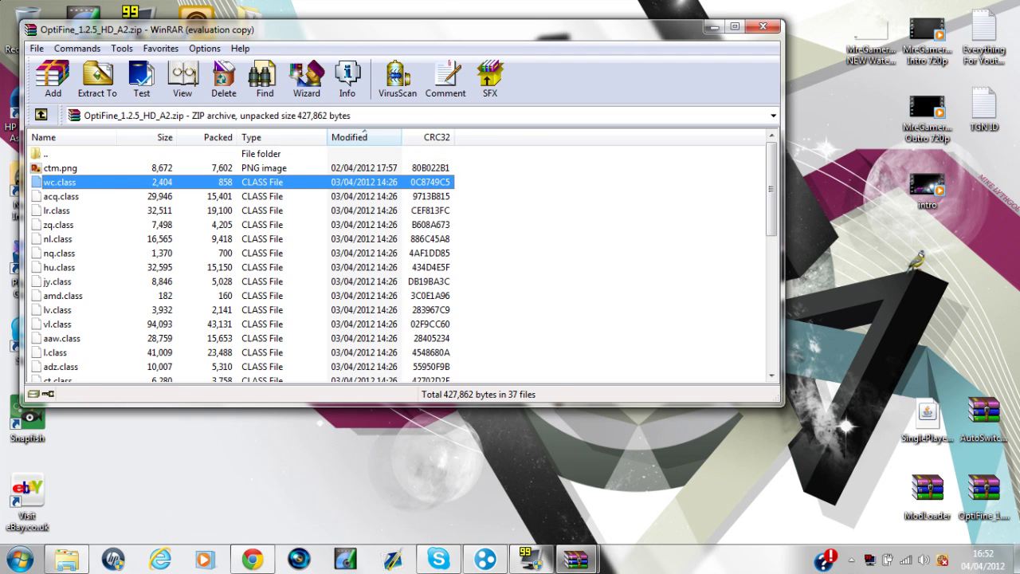
key(ctrl+a)
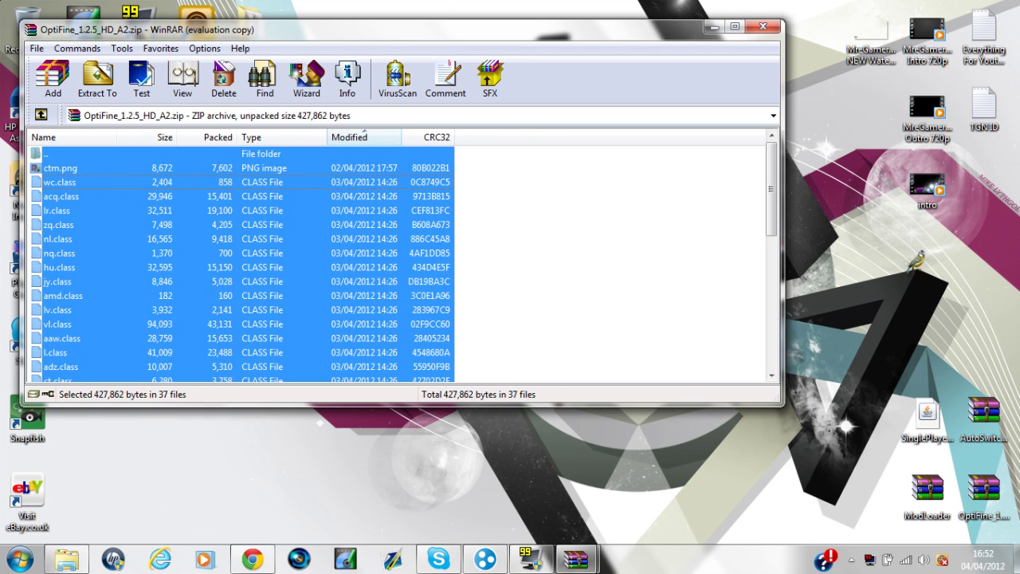
key(ctrl+space)
key(shift+Down)
key(shift+Down)
key(shift+Down)
key(shift+Down)
key(shift+Down)
key(shift+Down)
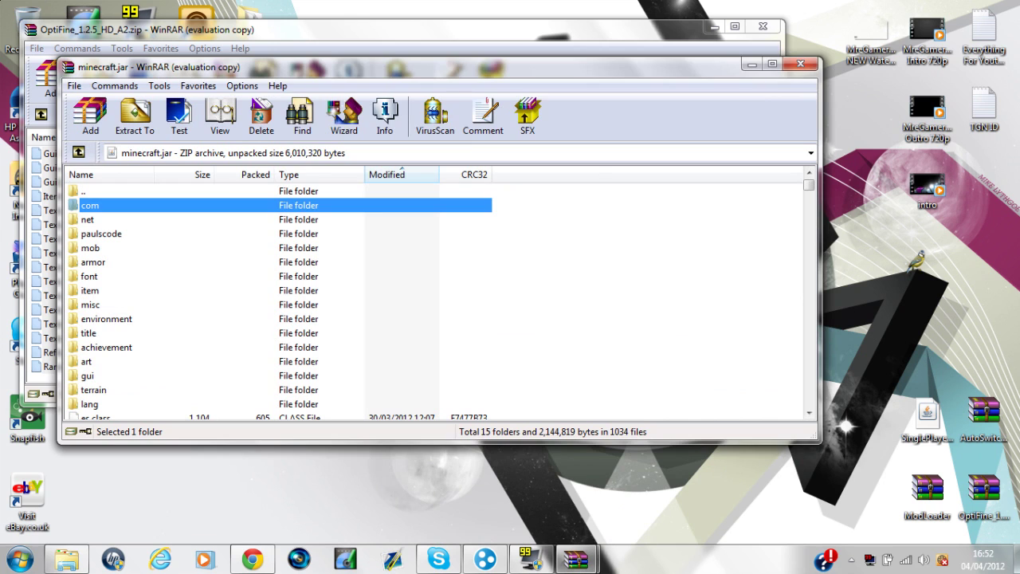
Add the OptiFine files into minecraft.jar, then close both archive windows
drag(575, 558, 90, 205)
key(Return)
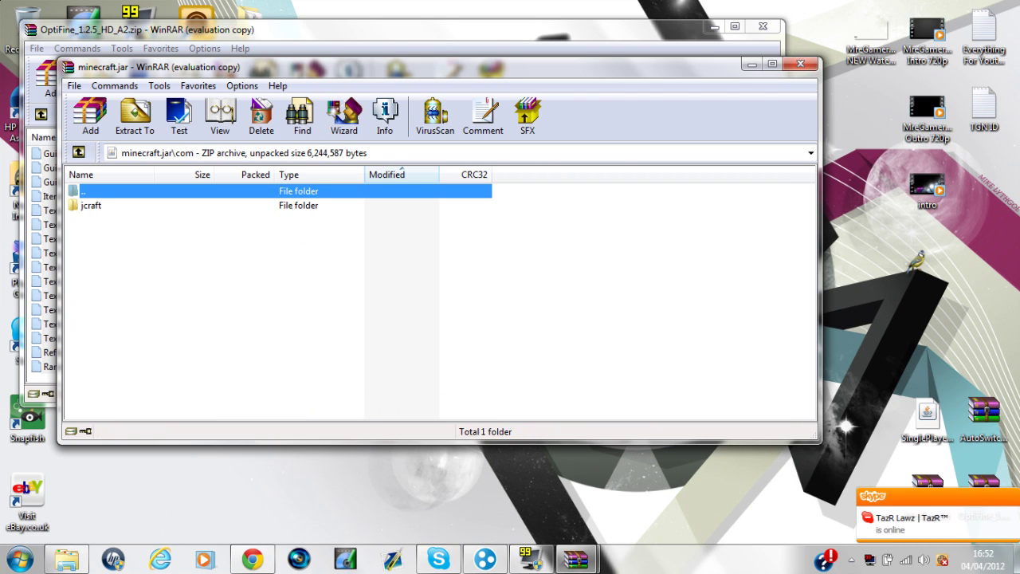
click(800, 64)
click(763, 26)
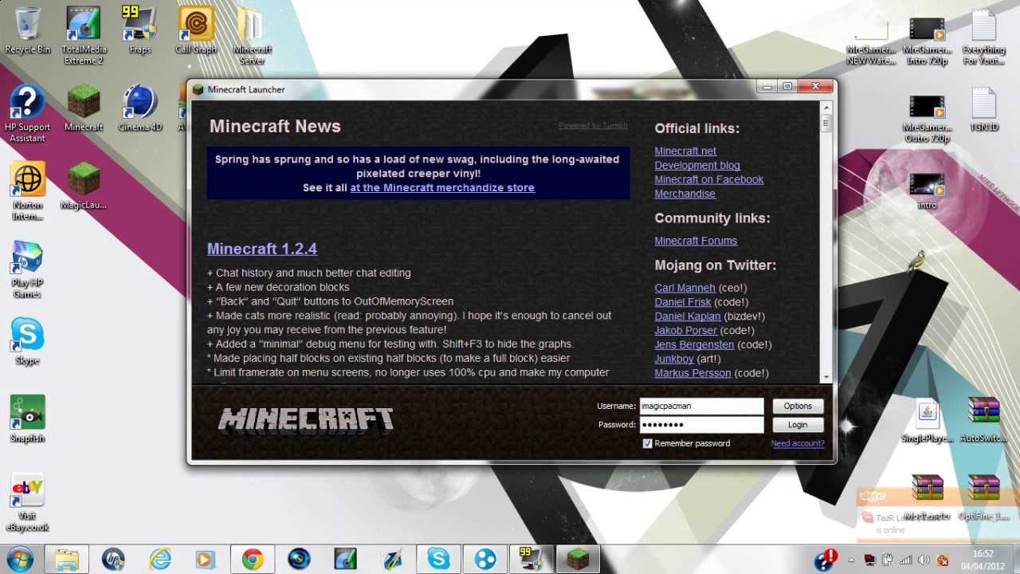
Log in, verify OptiFine's extra options under Options > Video Settings, and quit Minecraft
key(Return)
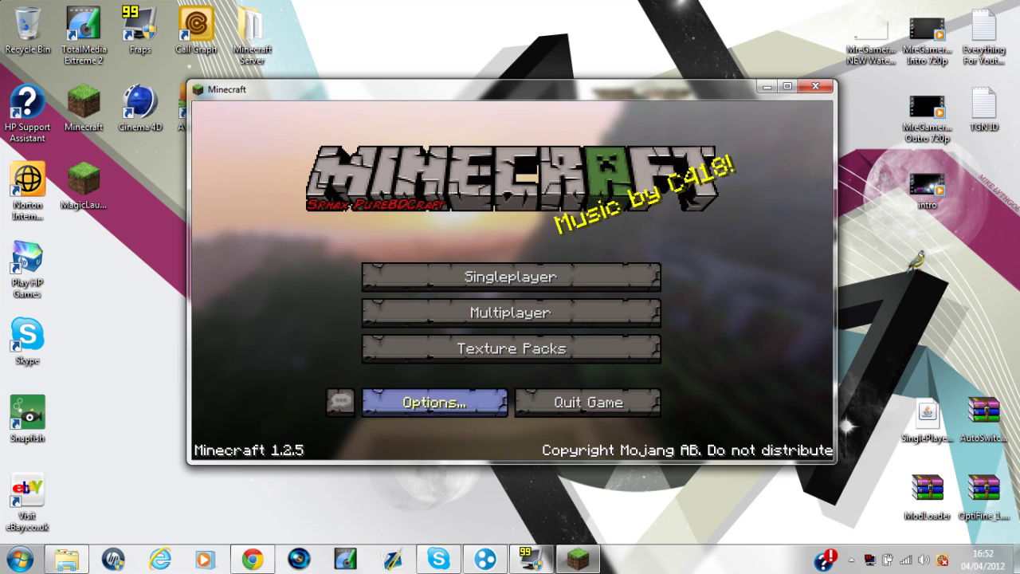
click(434, 402)
click(510, 309)
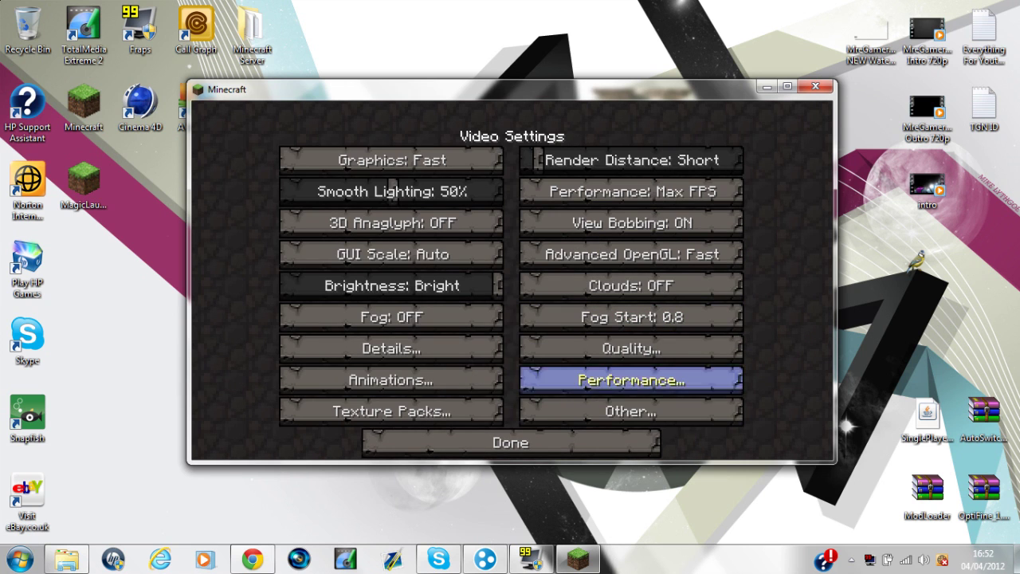
click(510, 443)
click(510, 426)
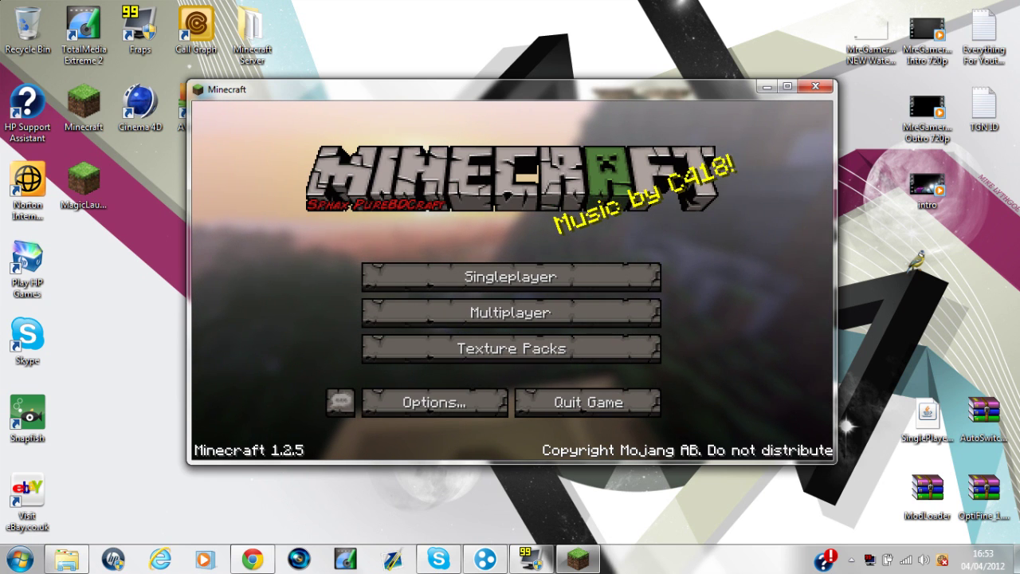
key(alt+F4)
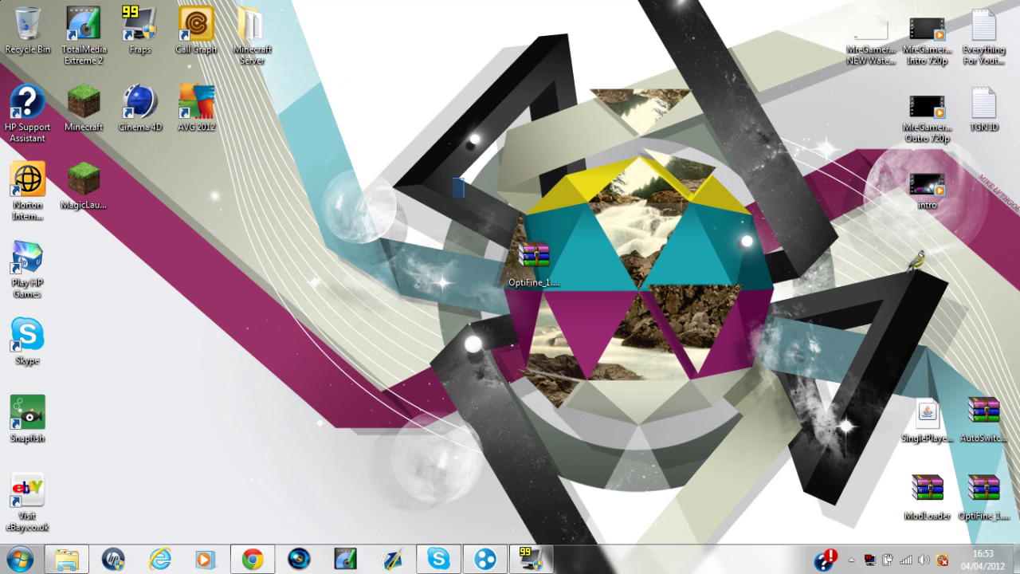
drag(465, 177, 549, 2)
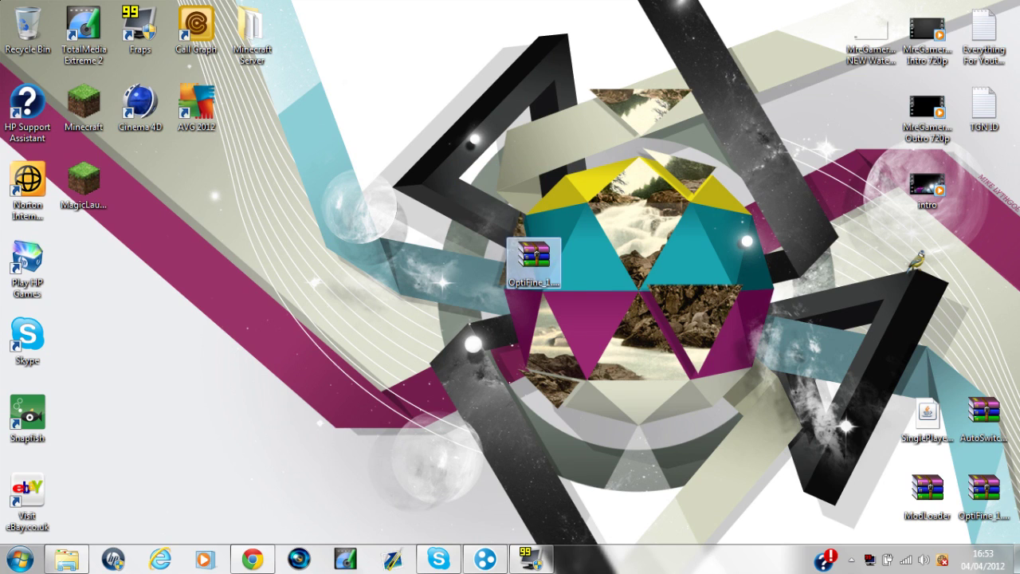
drag(555, 299, 343, 350)
mouse_move(556, 351)
mouse_down()
mouse_move(673, 351)
mouse_move(664, 279)
mouse_move(744, 168)
mouse_move(728, 171)
mouse_up()
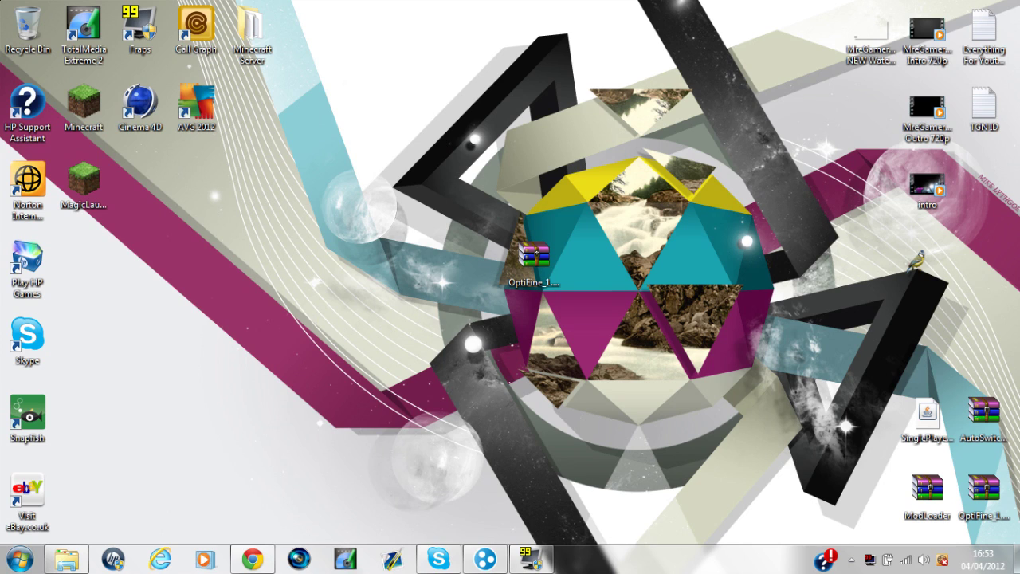
drag(576, 67, 706, 147)
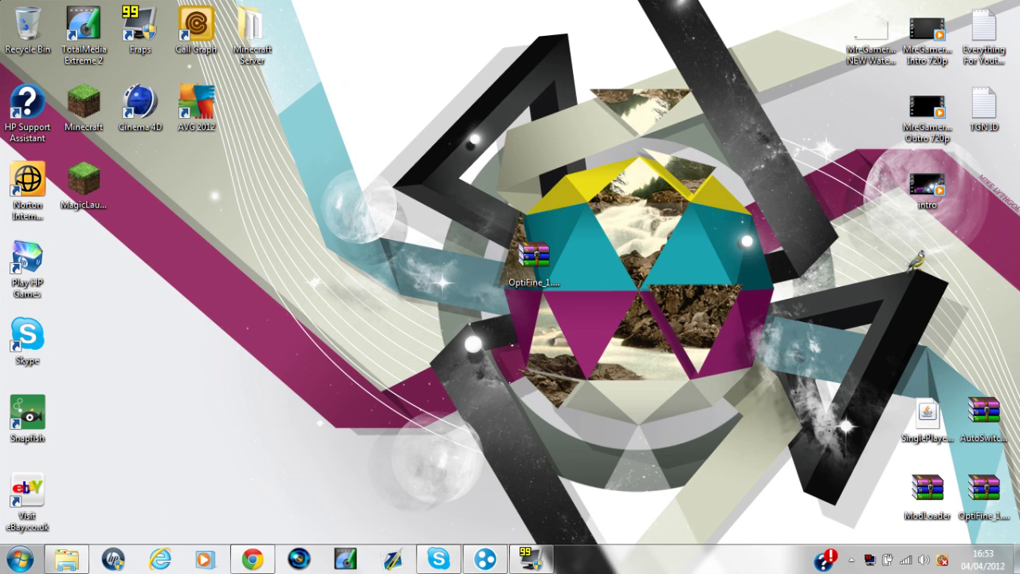